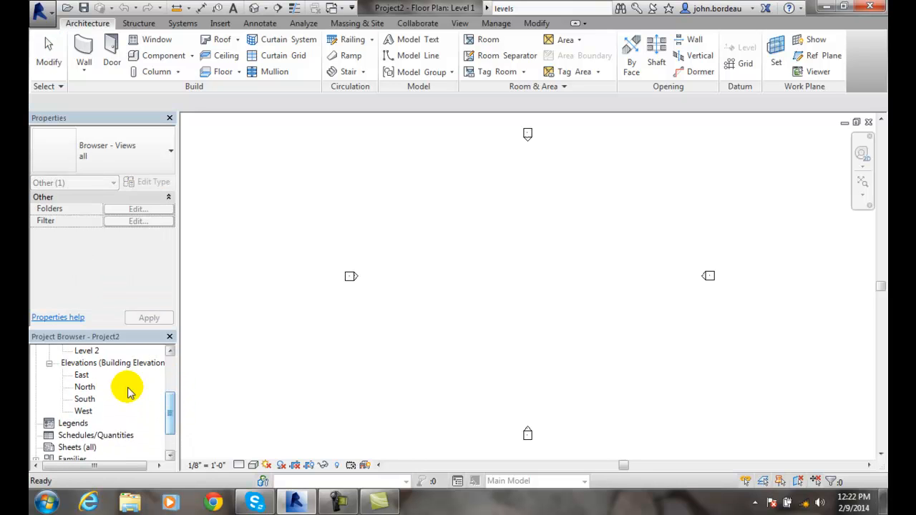
# In the East elevation, draw a new 1/4" Head level line 10' above Level 2, starting in line with the existing level heads.
pyautogui.doubleClick(82, 374)
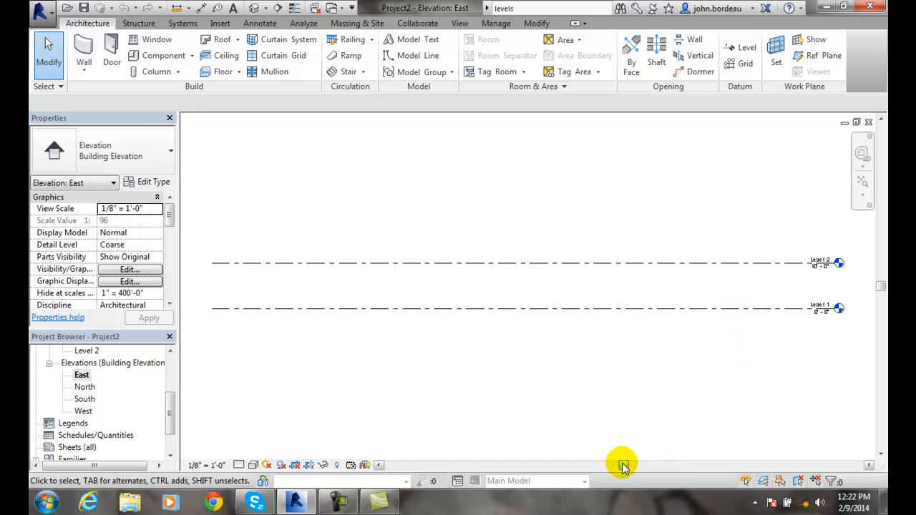
pyautogui.moveTo(622, 466); pyautogui.dragTo(670, 465)
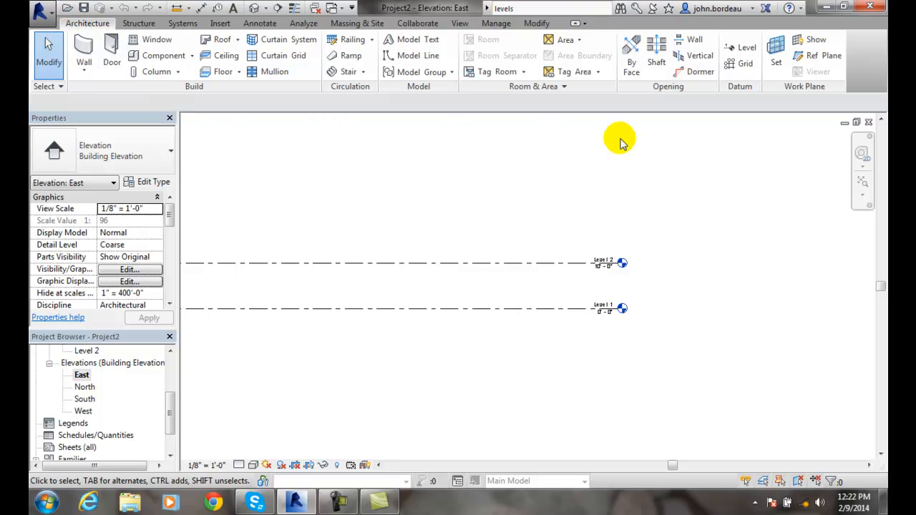
pyautogui.click(741, 54)
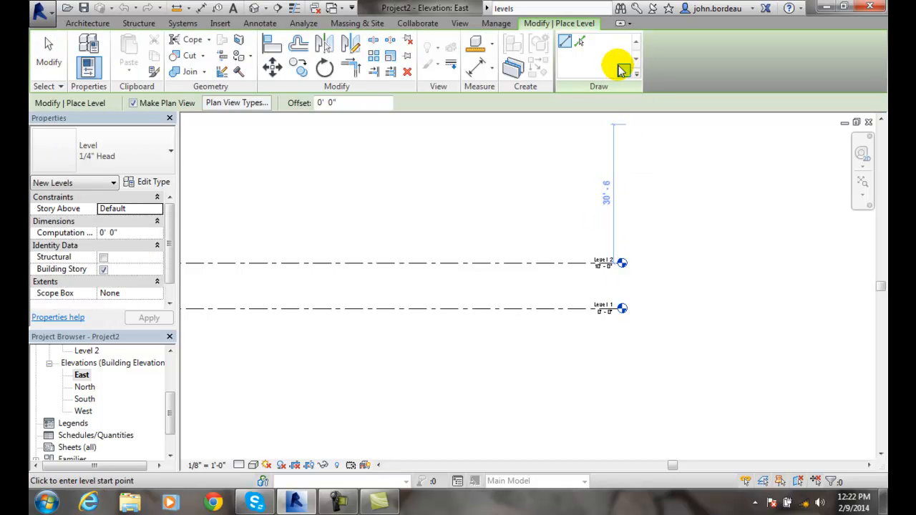
pyautogui.click(565, 44)
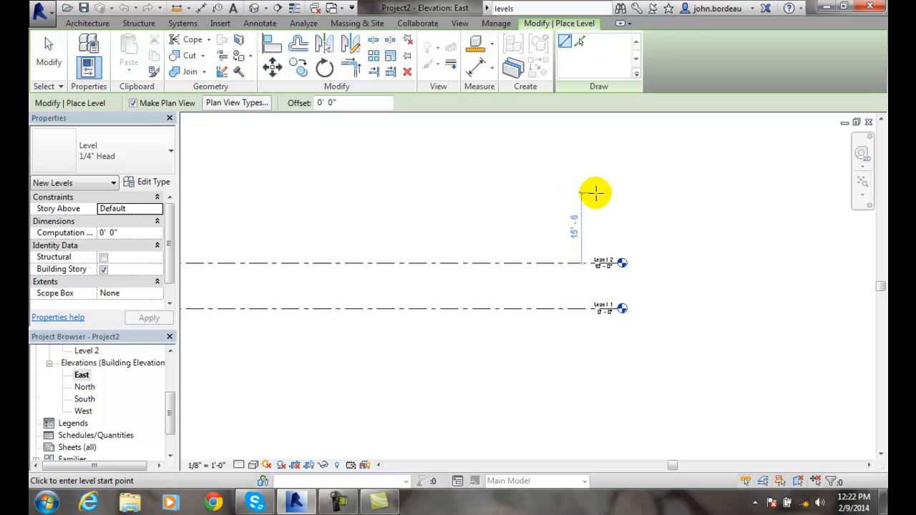
pyautogui.click(171, 154)
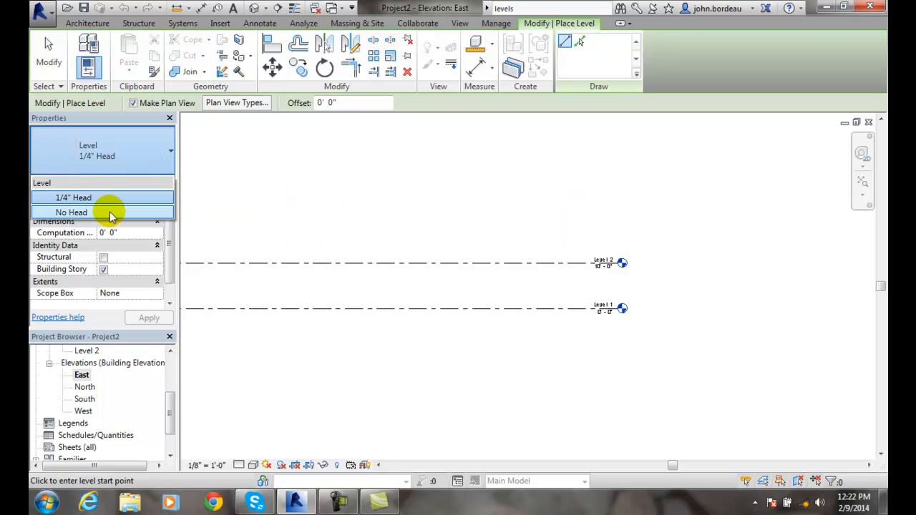
pyautogui.click(123, 201)
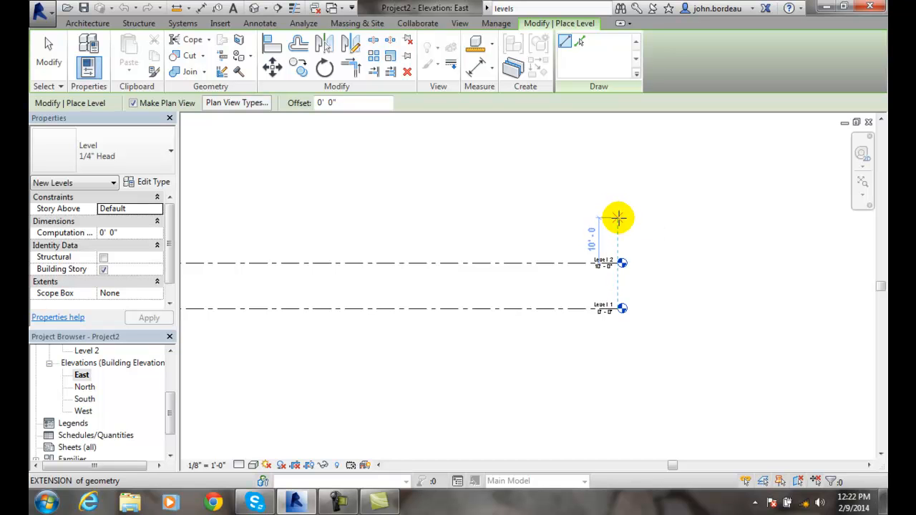
pyautogui.click(618, 216)
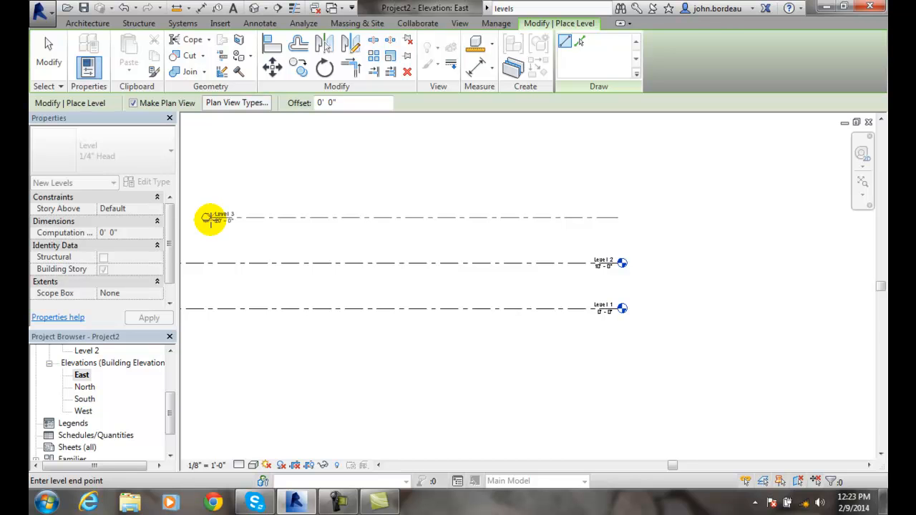
pyautogui.click(209, 219)
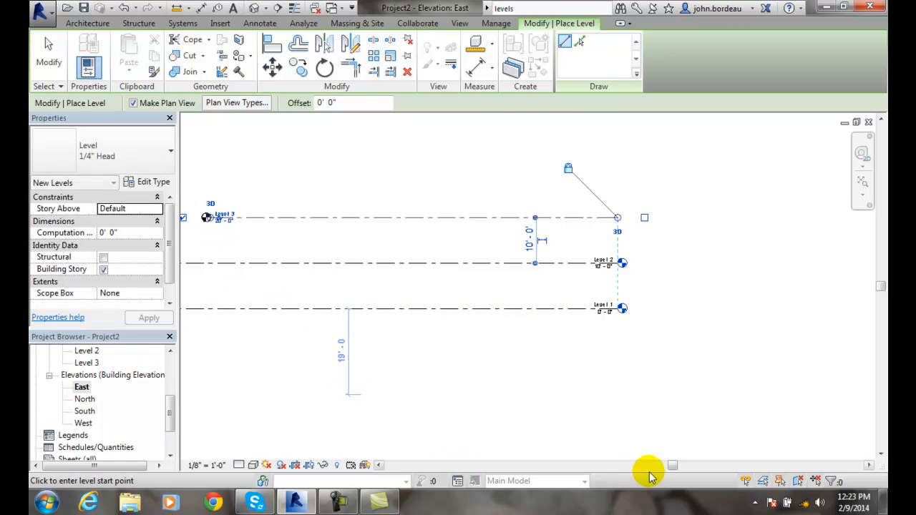
# Show the new level's head at its right end, hide the one at its left end, and leave the Level command.
pyautogui.moveTo(671, 466); pyautogui.dragTo(628, 466)
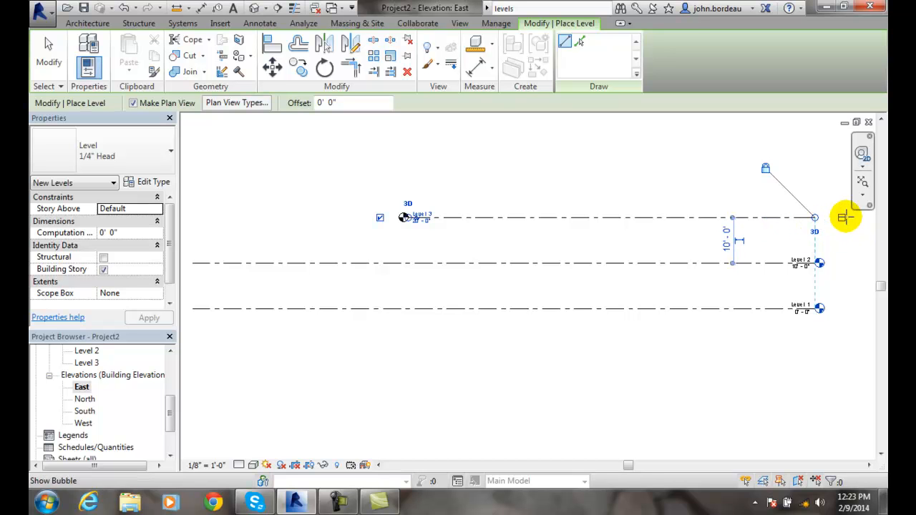
pyautogui.click(842, 216)
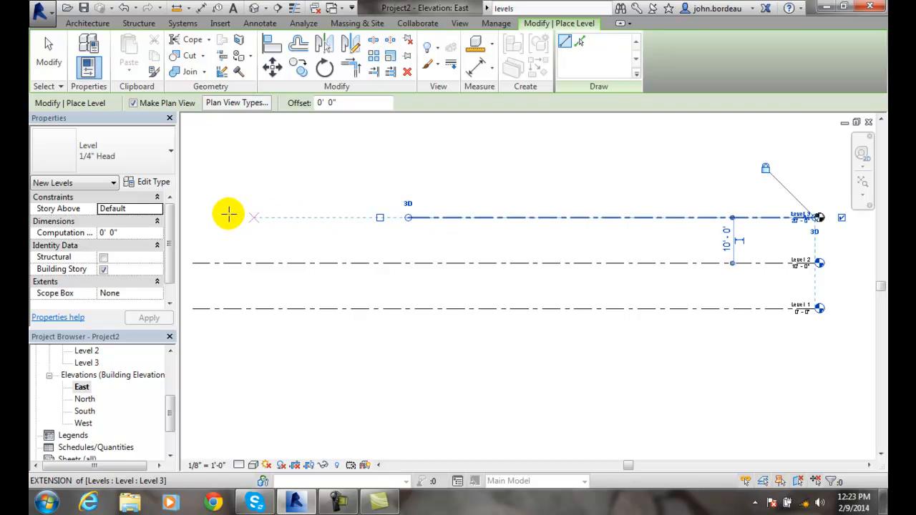
pyautogui.click(194, 216)
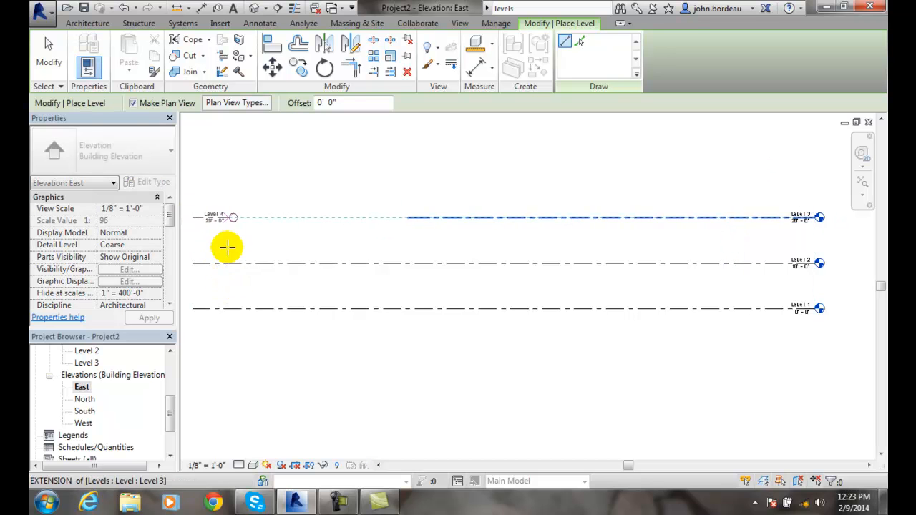
pyautogui.press('Escape')
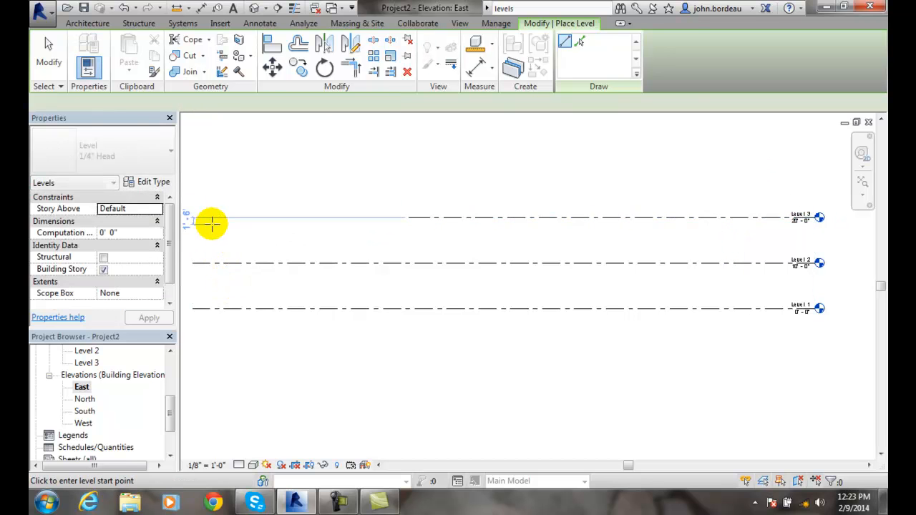
pyautogui.press('Escape')
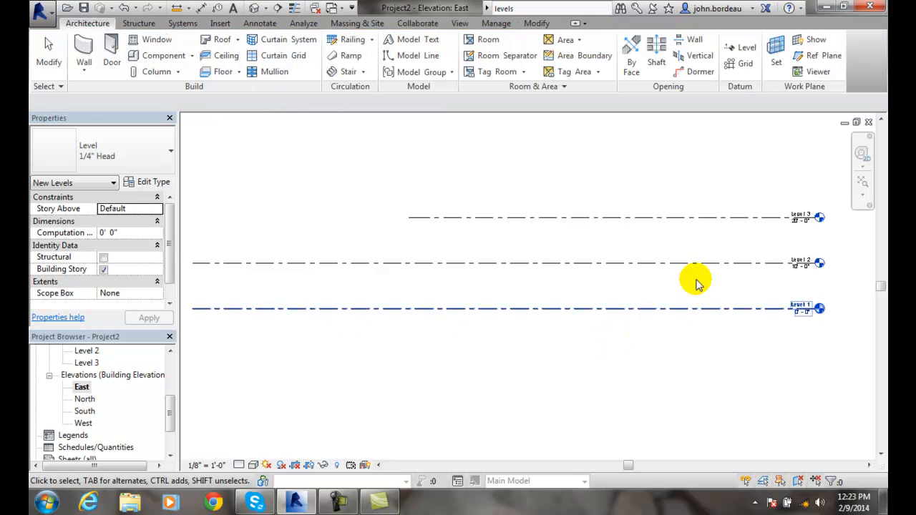
# Extend the left end of the Level 3 line until it aligns with the left ends of Levels 1 and 2.
pyautogui.scroll(2, 716, 287)
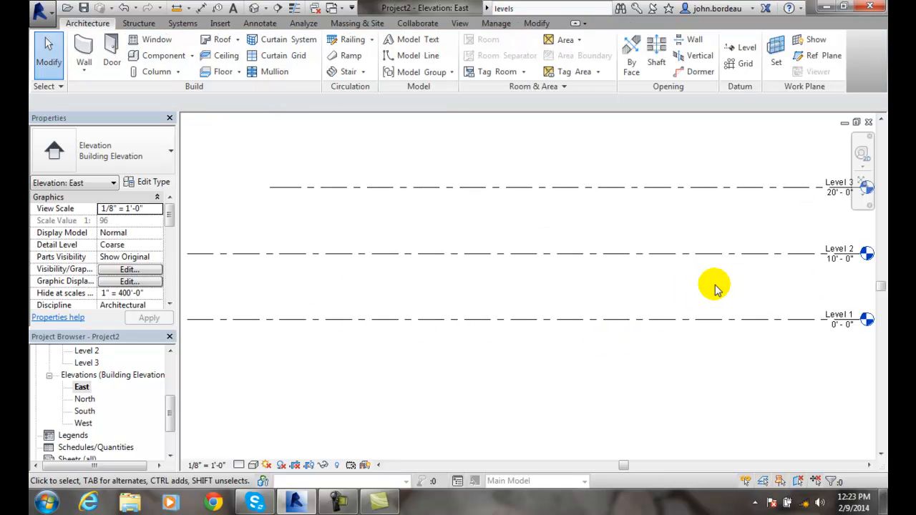
pyautogui.scroll(-1, 716, 287)
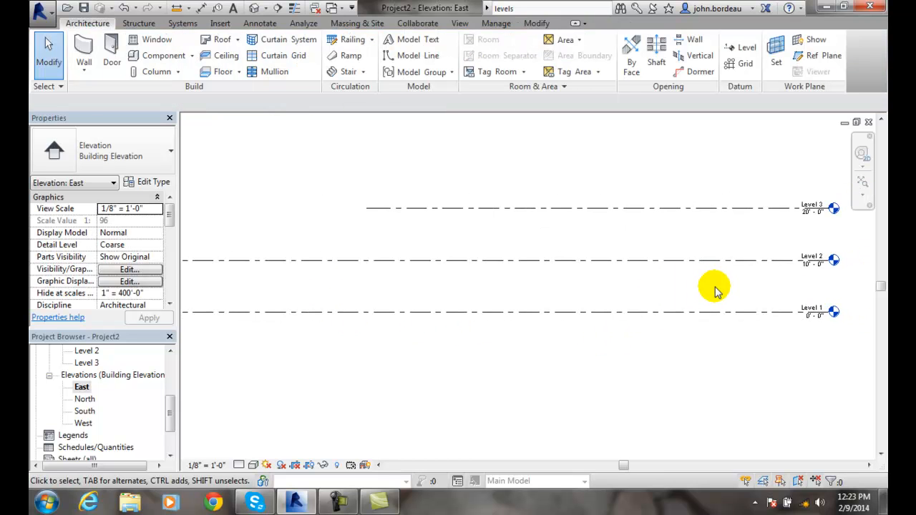
pyautogui.click(366, 209)
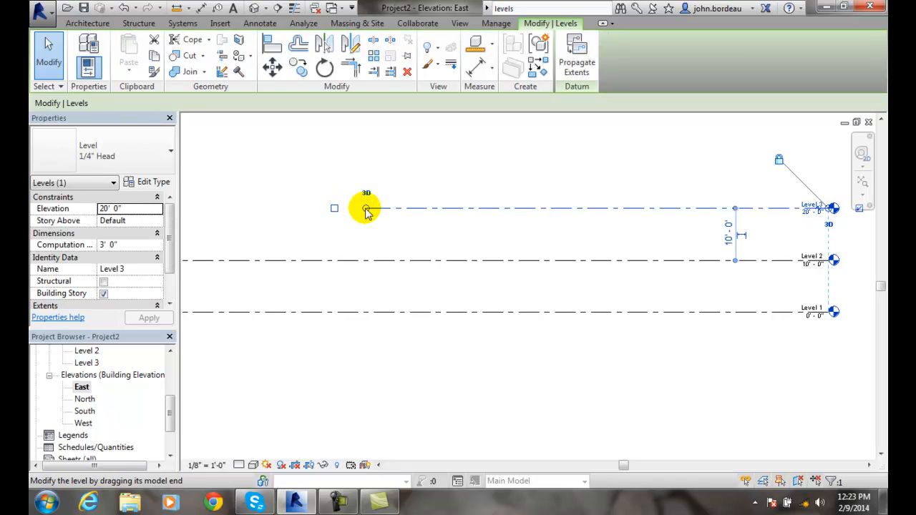
pyautogui.moveTo(366, 208); pyautogui.dragTo(199, 222)
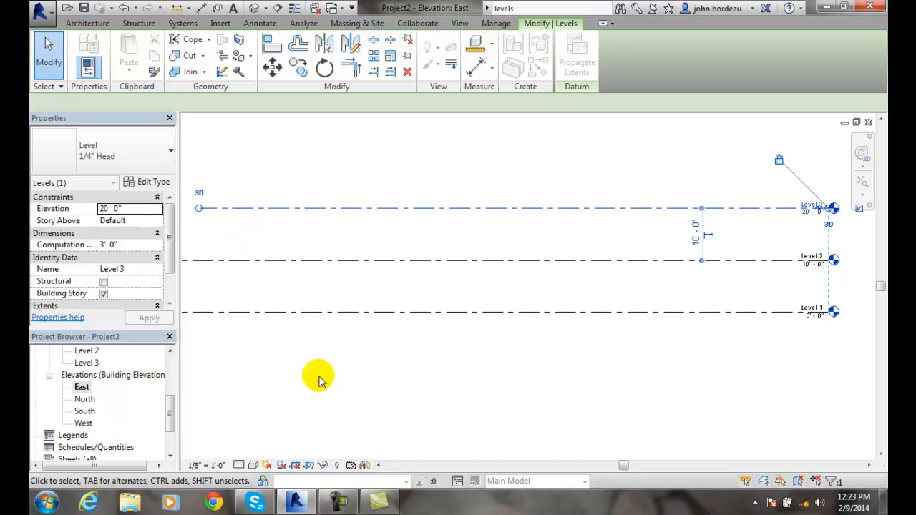
pyautogui.click(626, 465)
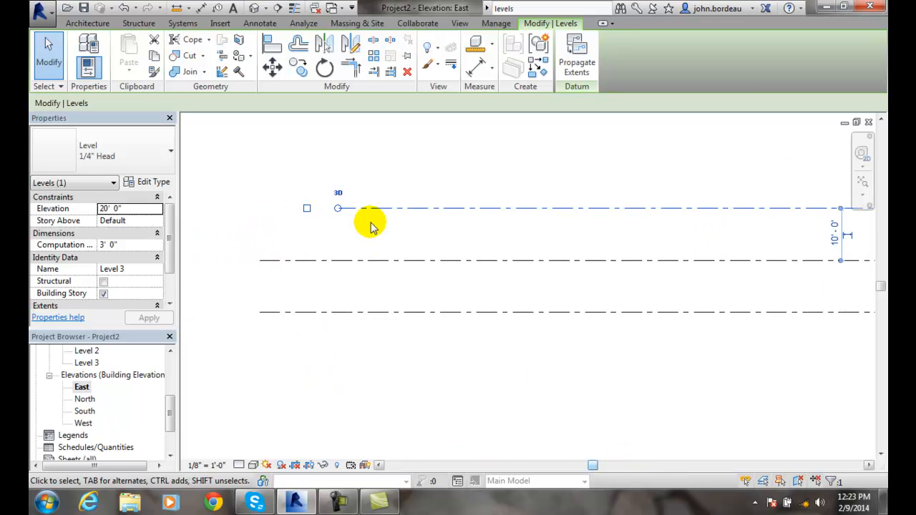
pyautogui.moveTo(338, 209); pyautogui.dragTo(258, 217)
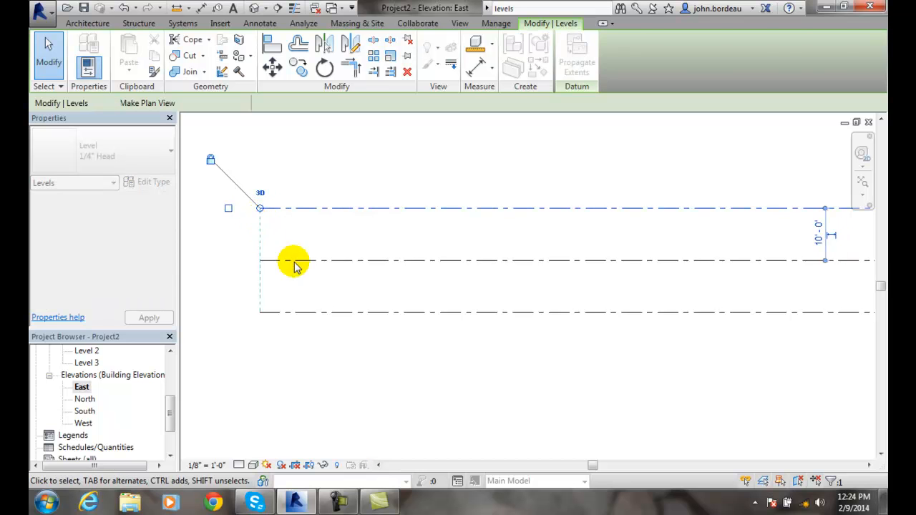
pyautogui.click(502, 327)
# Rename Level 3 as THIRD FLOOR and apply the new name to its corresponding views.
pyautogui.moveTo(590, 465); pyautogui.dragTo(689, 465)
pyautogui.scroll(2, 569, 281)
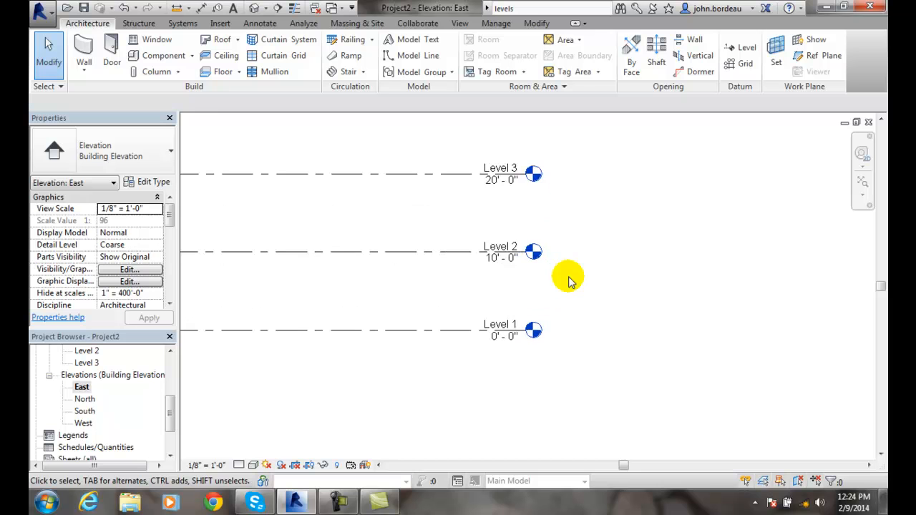
pyautogui.click(500, 173)
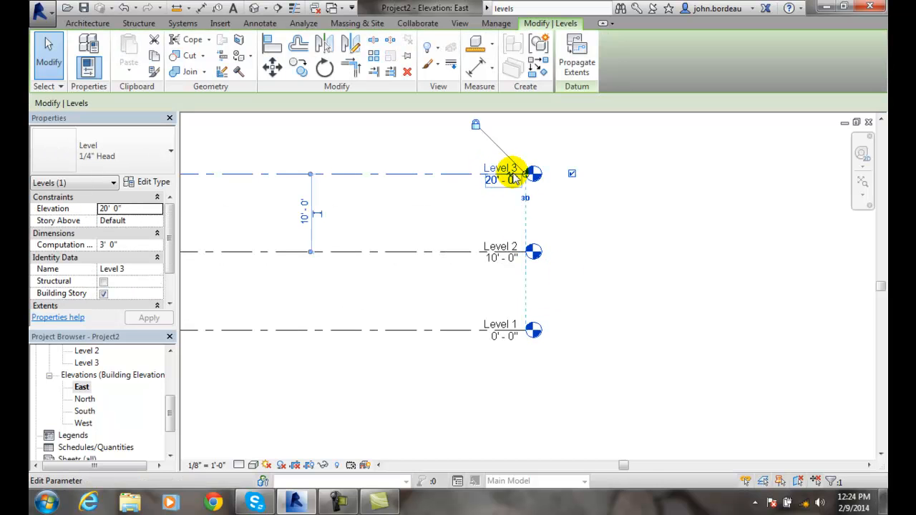
pyautogui.click(509, 166)
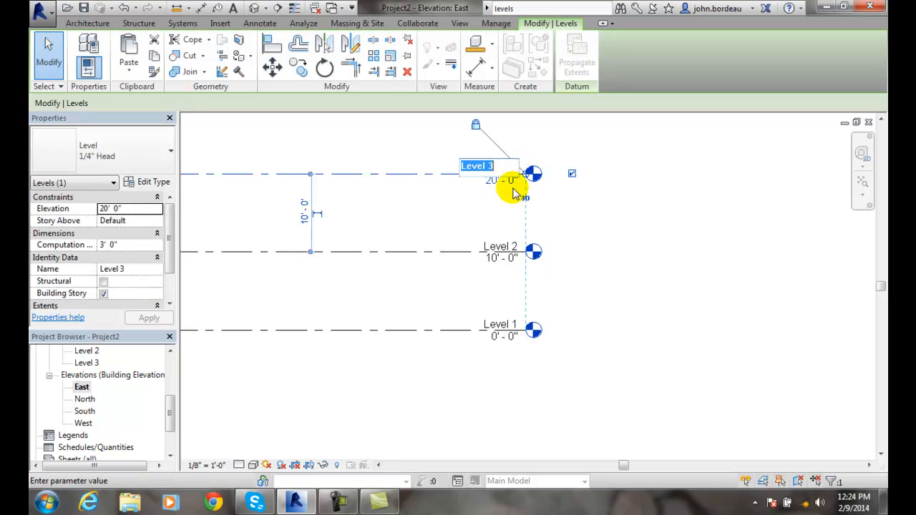
pyautogui.write('T')
pyautogui.press('capslock')
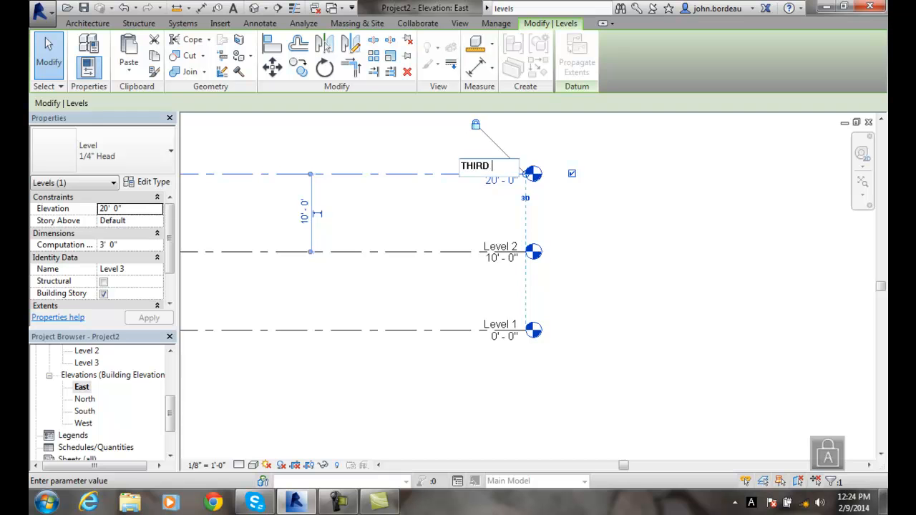
pyautogui.click(475, 209)
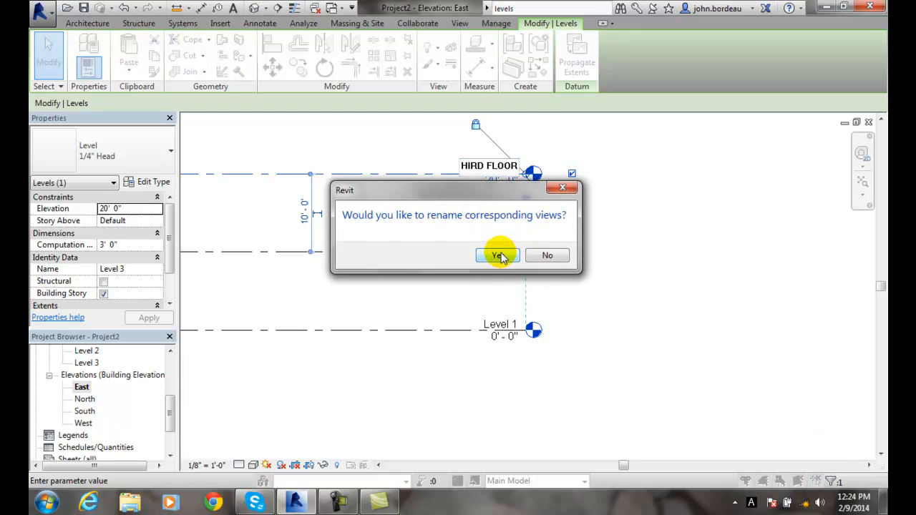
pyautogui.click(498, 256)
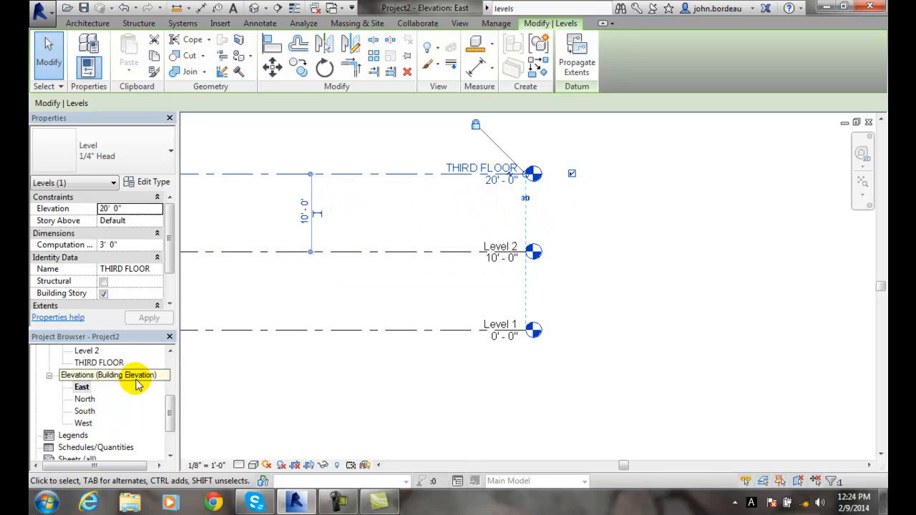
pyautogui.moveTo(168, 411); pyautogui.dragTo(173, 385)
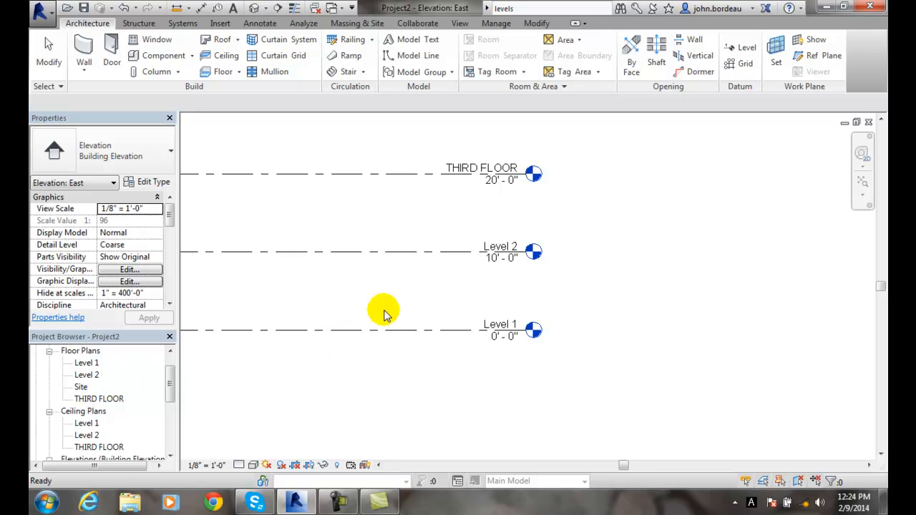
# Examine which plan view types are created for a new level, keep the selection as it is, and leave the Level command.
pyautogui.moveTo(880, 289); pyautogui.dragTo(880, 269)
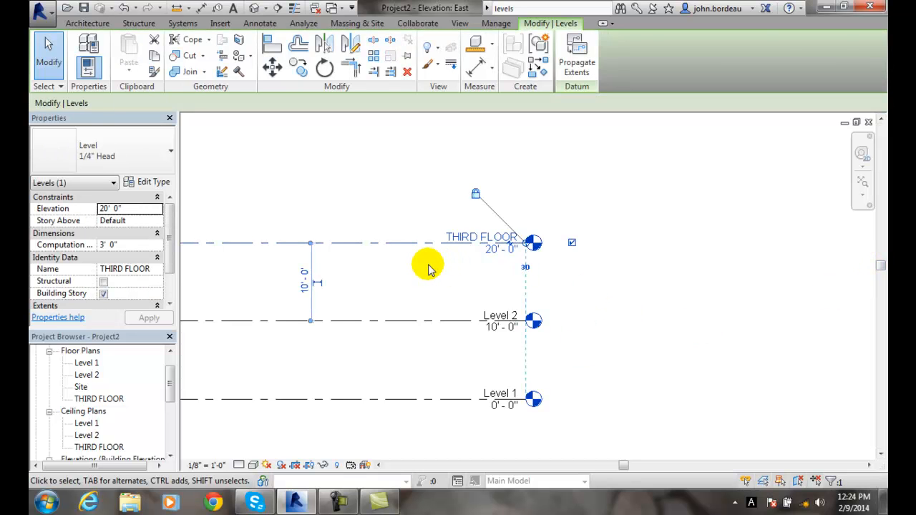
pyautogui.click(361, 256)
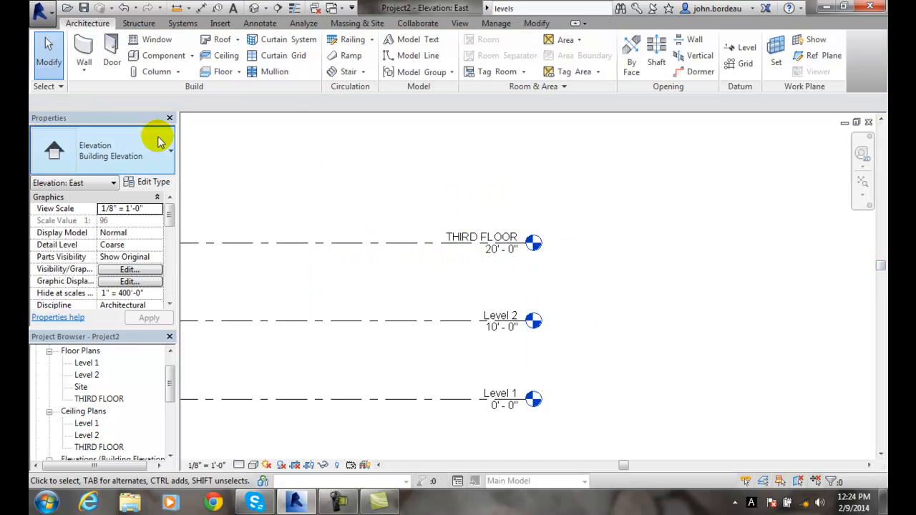
pyautogui.click(740, 51)
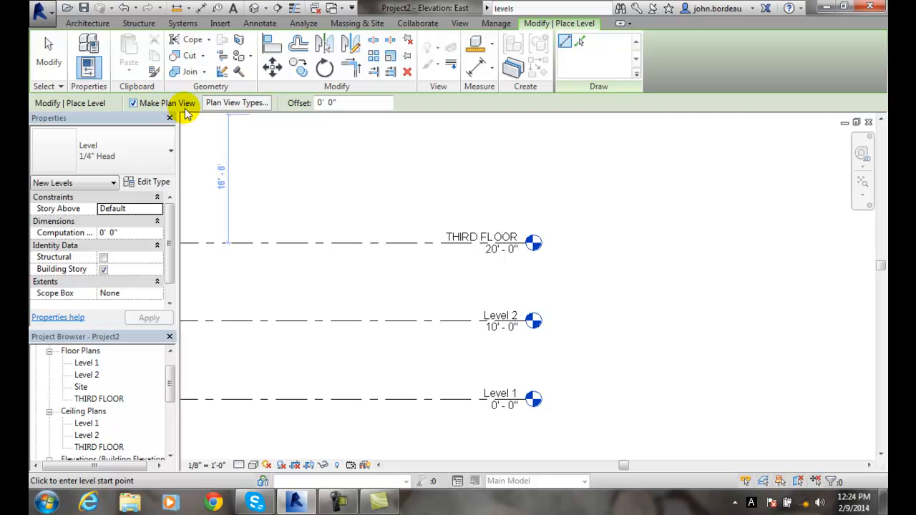
pyautogui.click(254, 104)
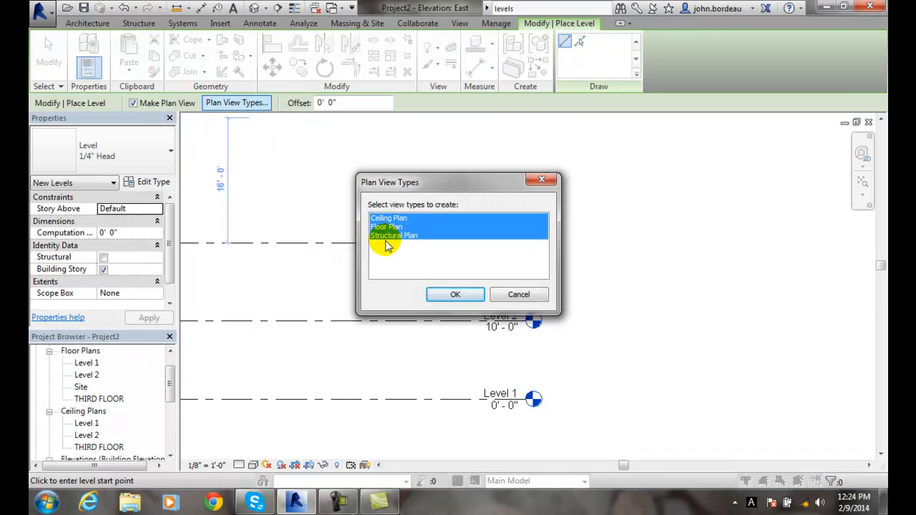
pyautogui.click(518, 295)
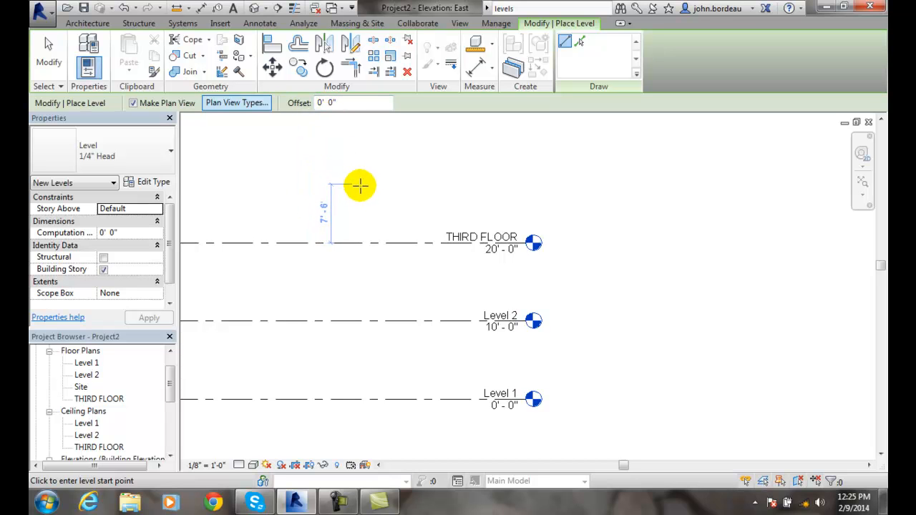
pyautogui.press('Escape')
pyautogui.press('Escape')
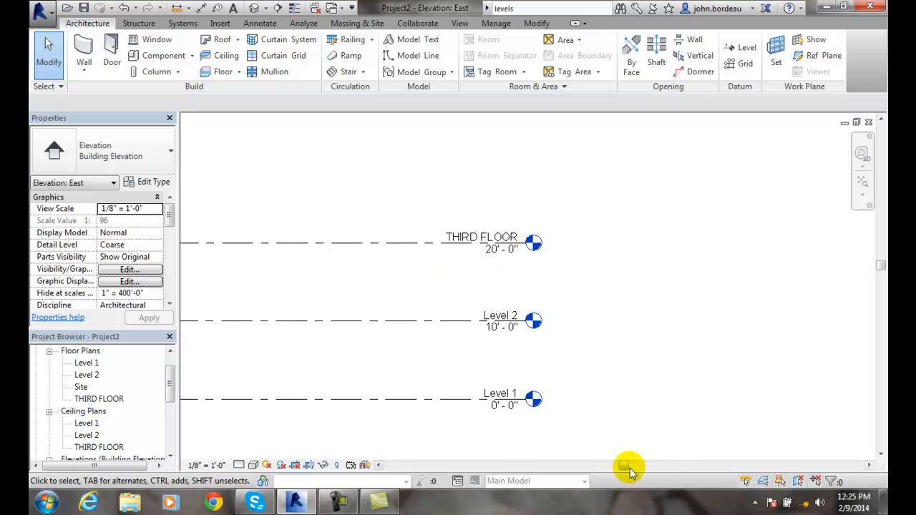
pyautogui.moveTo(626, 469); pyautogui.dragTo(552, 468)
pyautogui.click(674, 401)
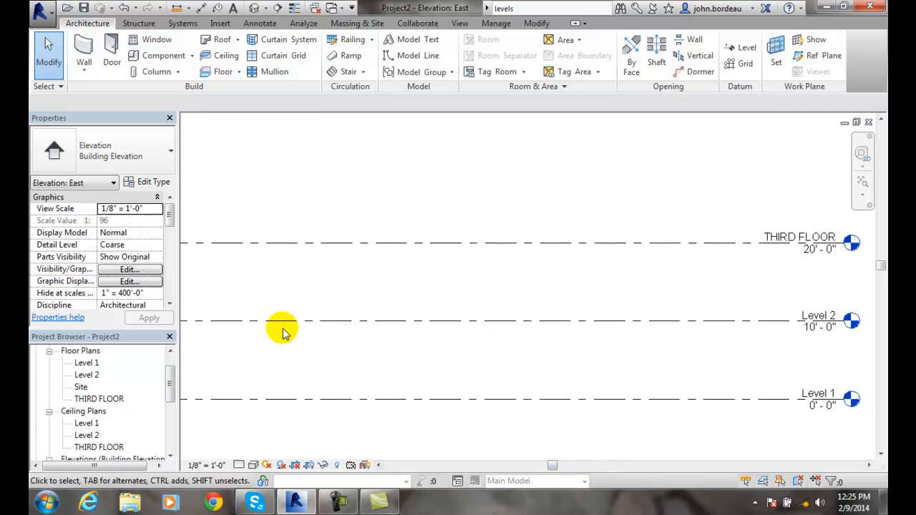
pyautogui.moveTo(559, 467); pyautogui.dragTo(423, 468)
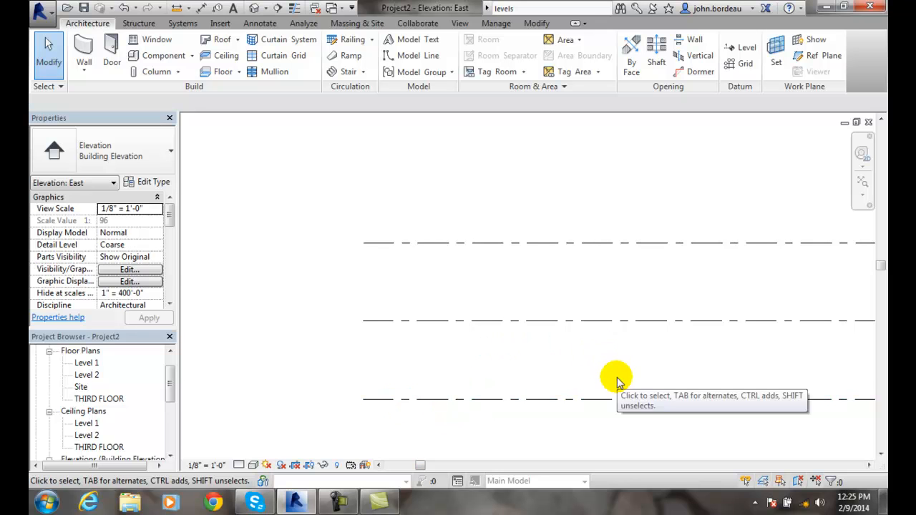
pyautogui.moveTo(422, 467); pyautogui.dragTo(581, 472)
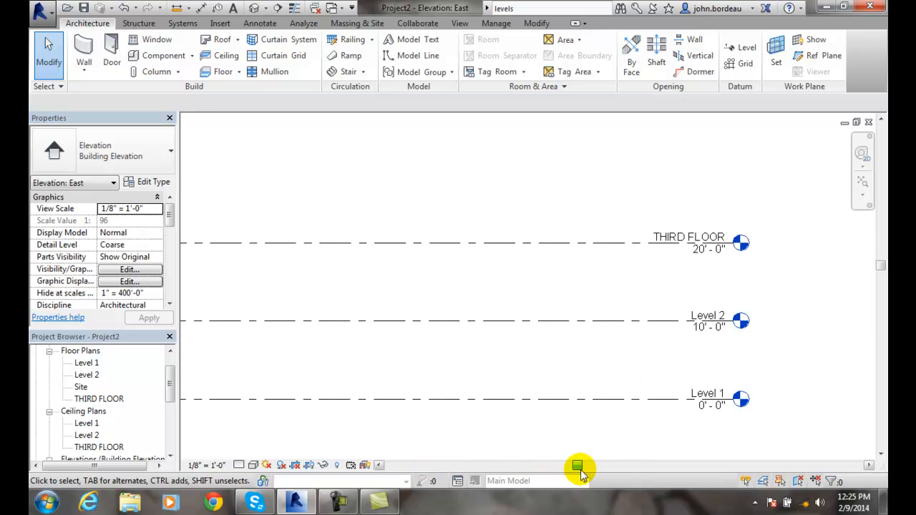
# Select the THIRD FLOOR level and re-enter its elevation at the level head as 20' 0".
pyautogui.click(673, 258)
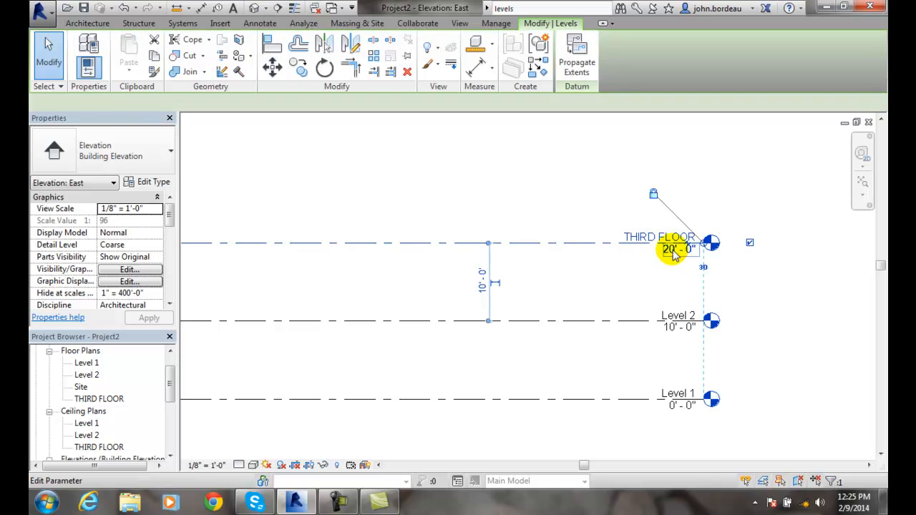
pyautogui.click(653, 250)
pyautogui.click(648, 251)
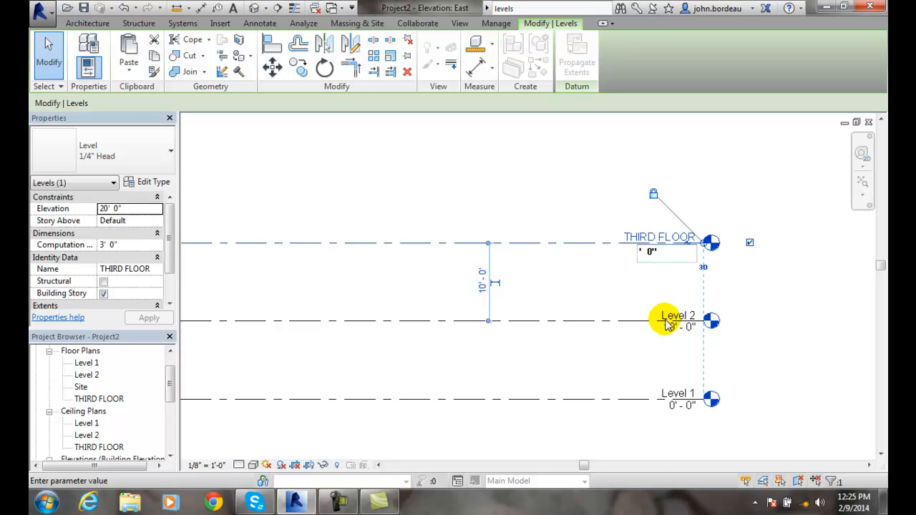
pyautogui.write('22')
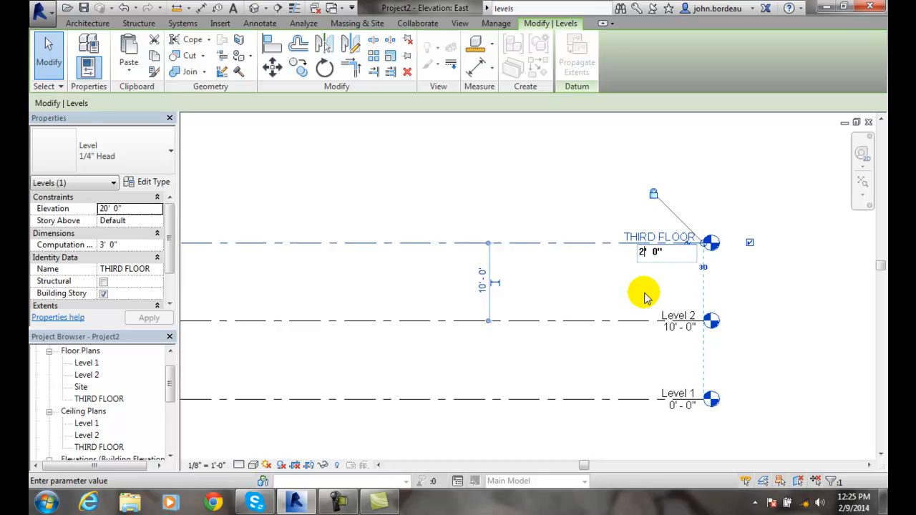
pyautogui.write('0')
pyautogui.press('Return')
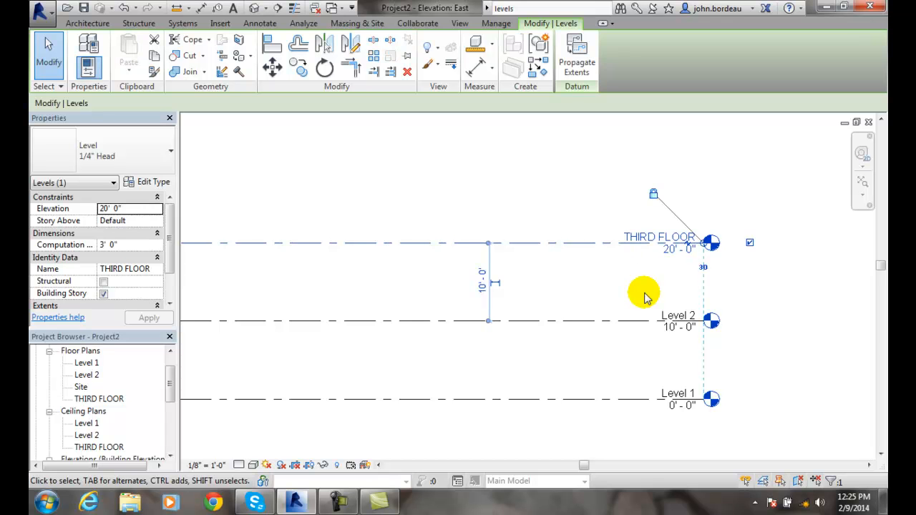
# Set the distance between Level 2 and THIRD FLOOR to 12' 0" and deselect the level.
pyautogui.click(479, 285)
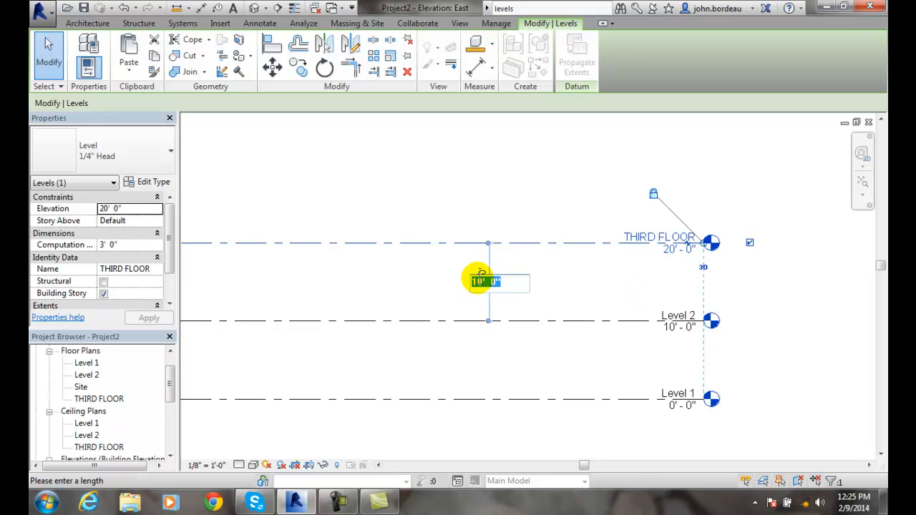
pyautogui.press('BackSpace')
pyautogui.write('2')
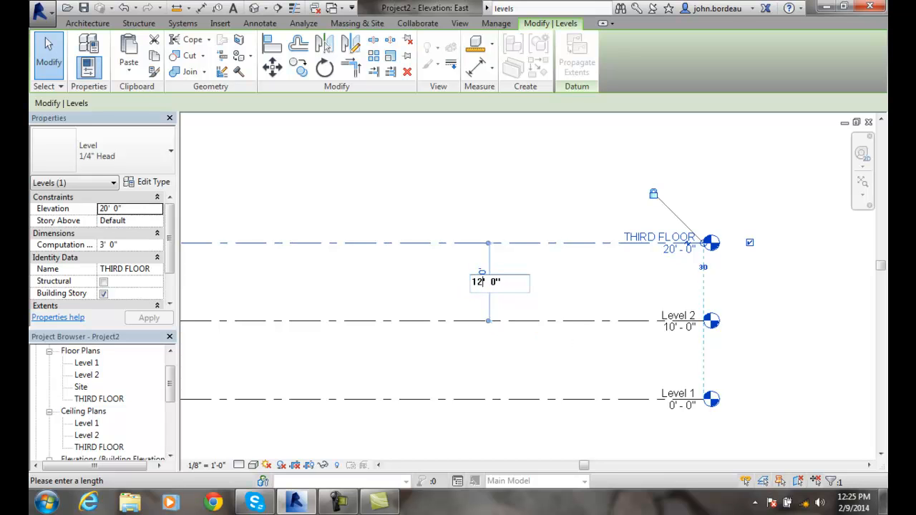
pyautogui.press('Return')
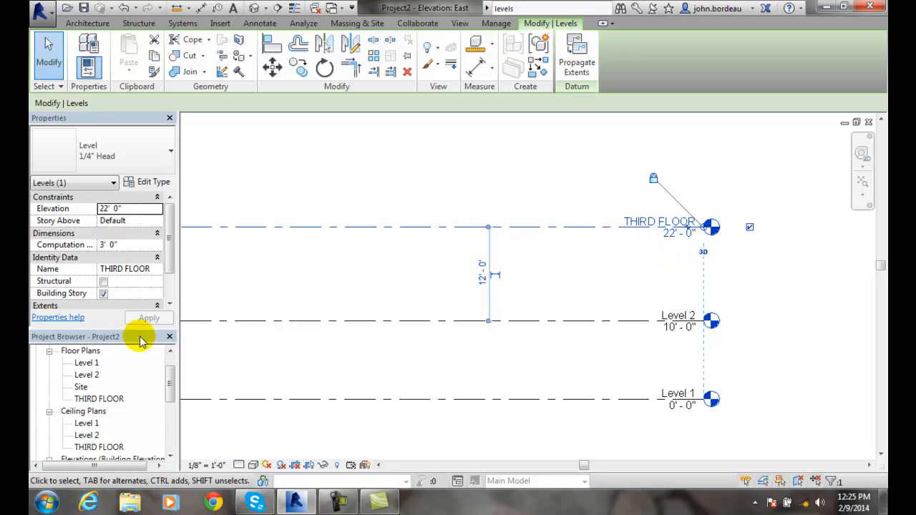
pyautogui.click(553, 307)
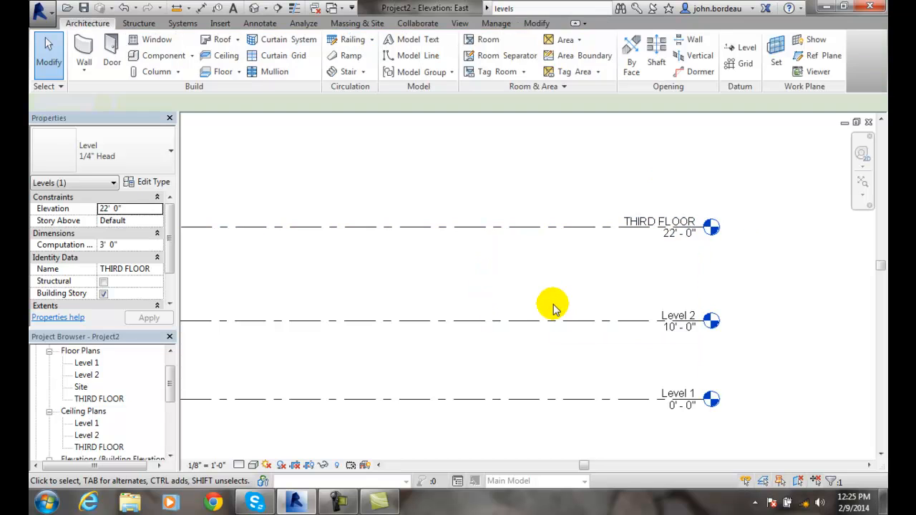